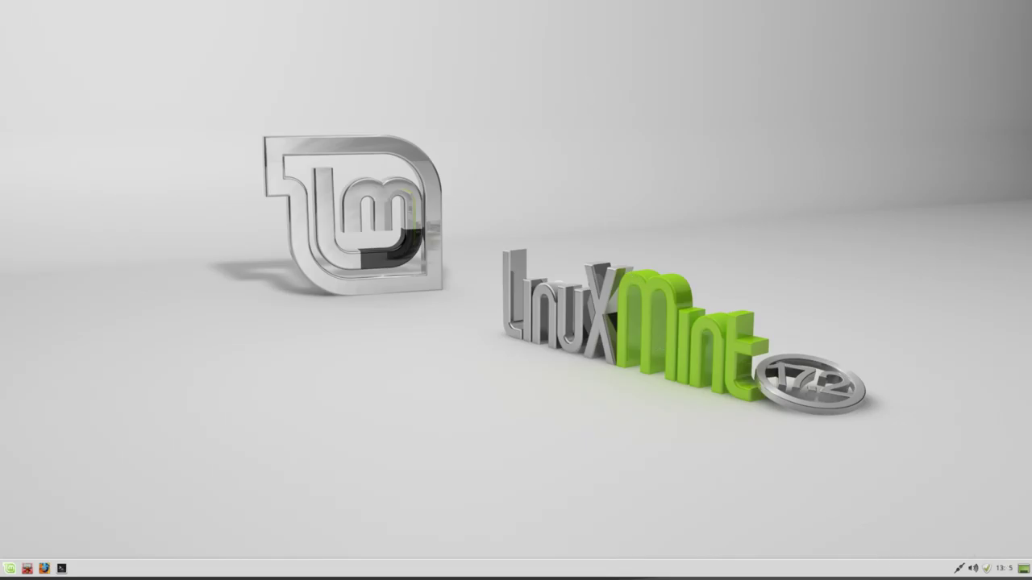
# Search the web for nomachine in Firefox and open the official NoMachine website.
pyautogui.click(45, 568)
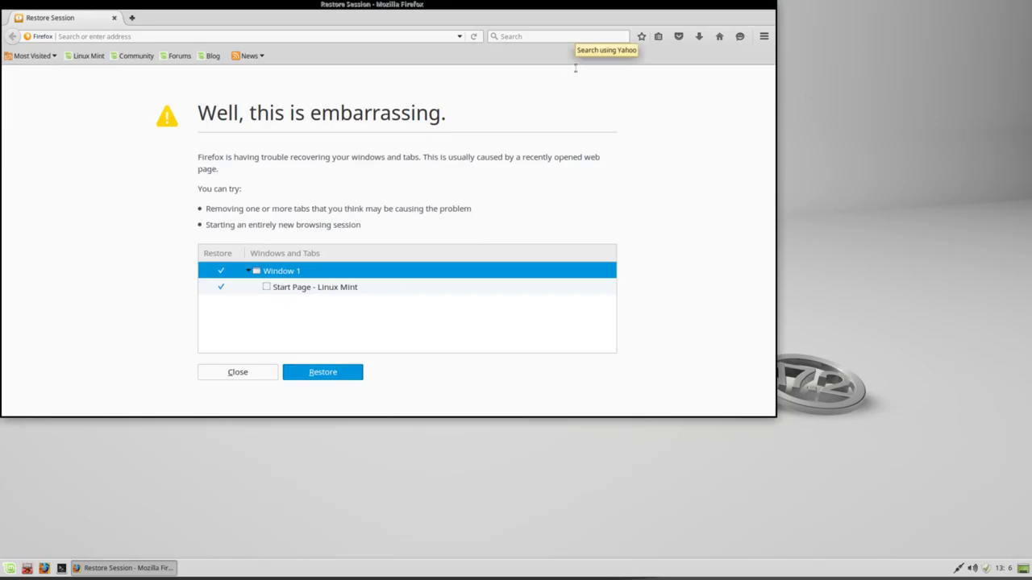
pyautogui.write('nomachine')
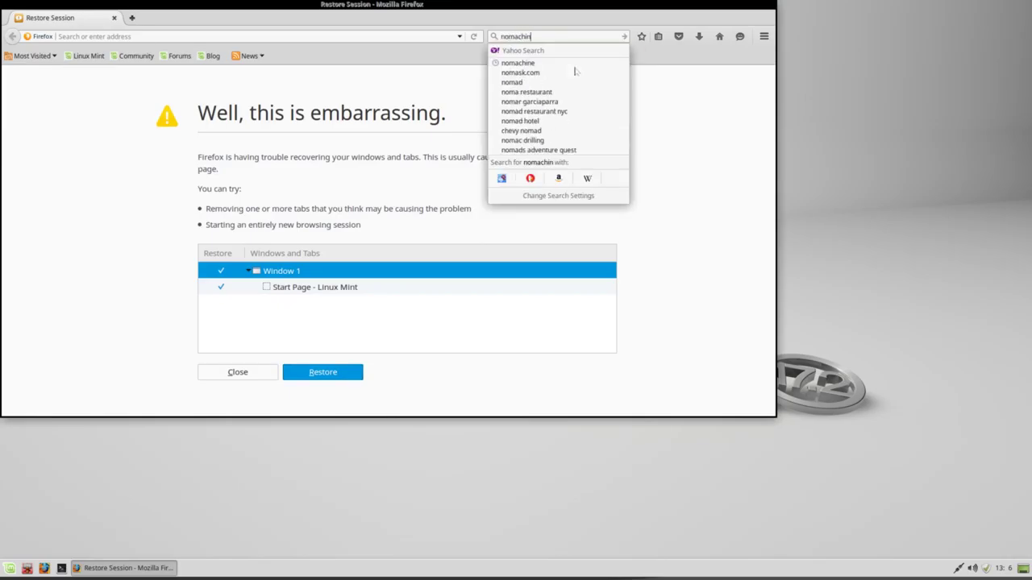
pyautogui.press('Return')
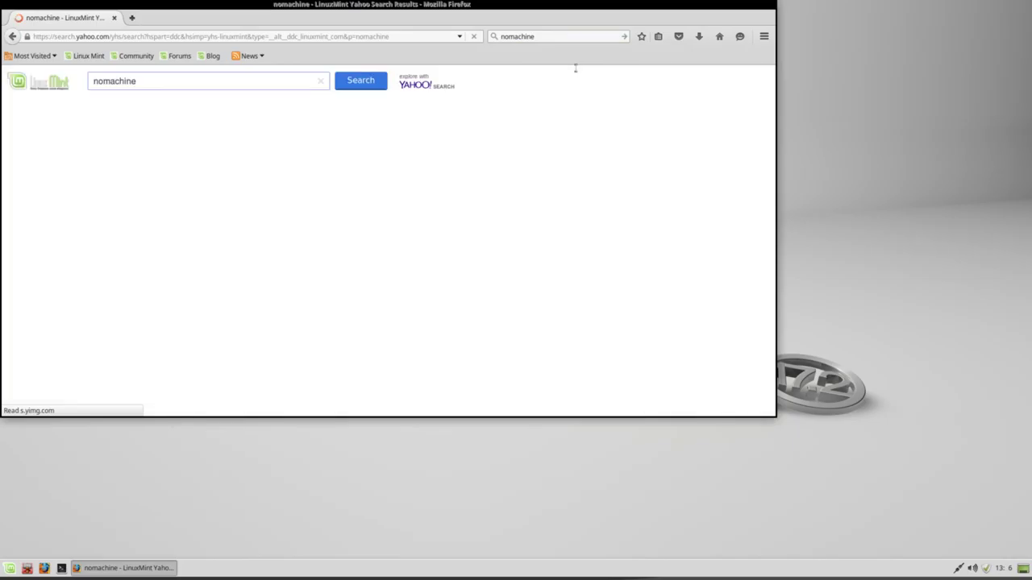
pyautogui.click(202, 327)
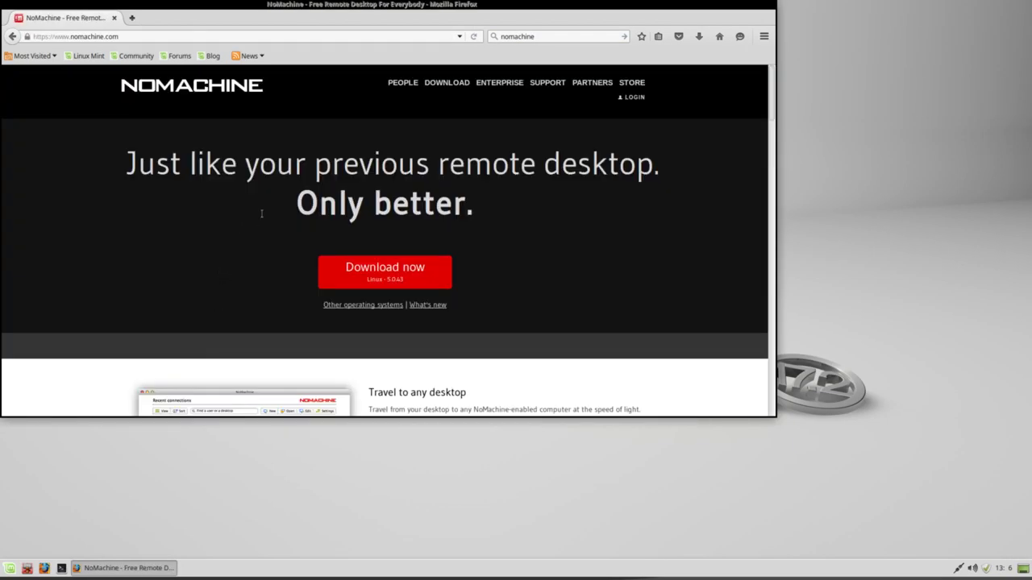
# Go to the Linux downloads and open the page of the NoMachine for Linux DEB amd64 package.
pyautogui.click(367, 308)
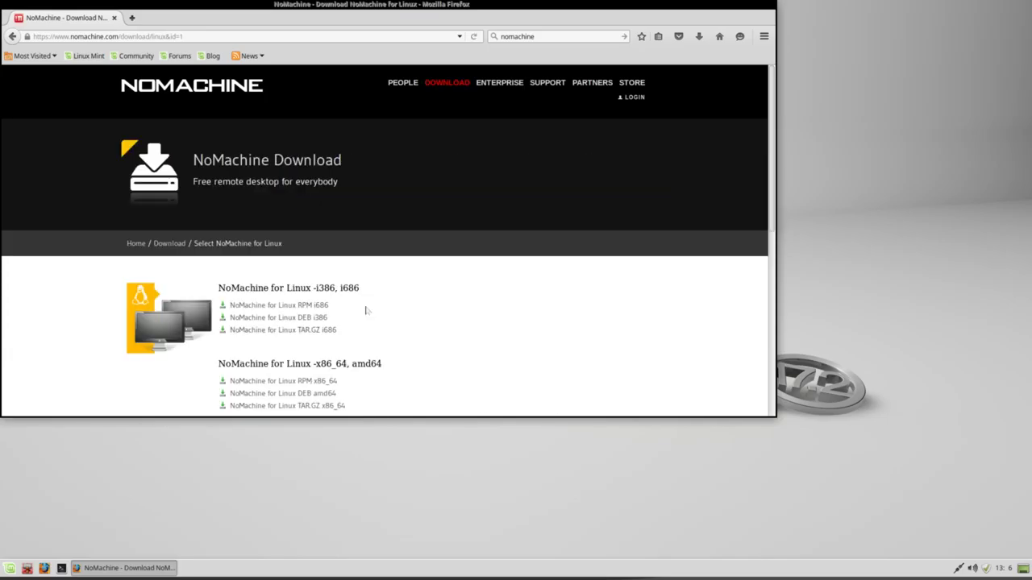
pyautogui.scroll(-1, 366, 310)
pyautogui.press('Tab')
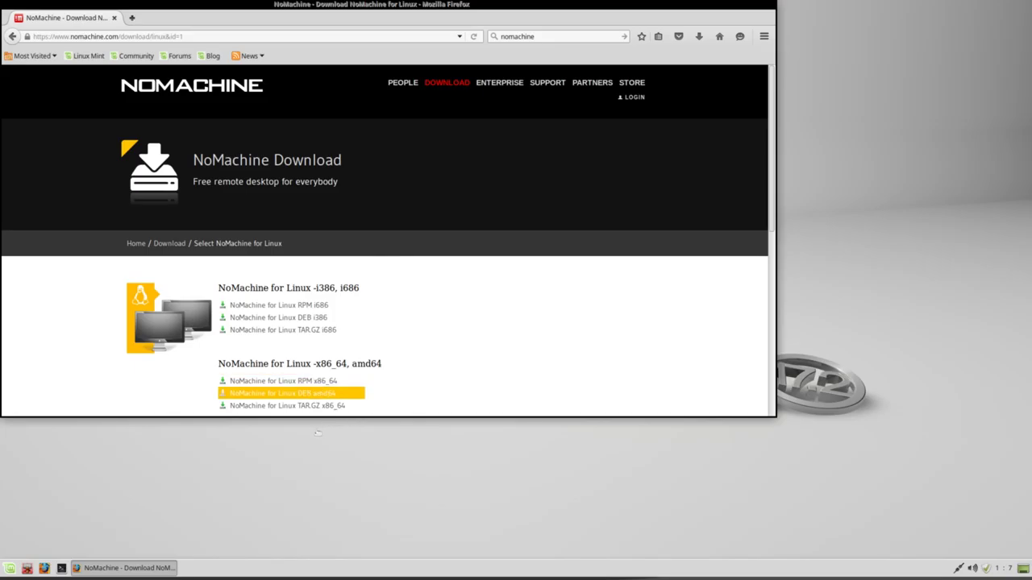
pyautogui.press('Return')
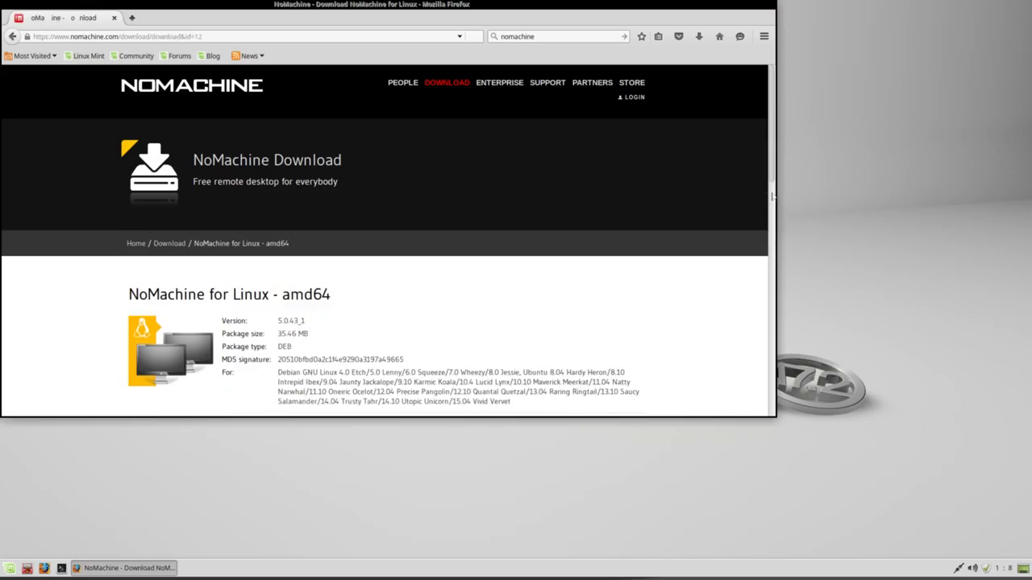
# Download nomachine_5.0.43_1_amd64.deb, choosing to open it with the GDebi Package Installer.
pyautogui.scroll(-2, 771, 242)
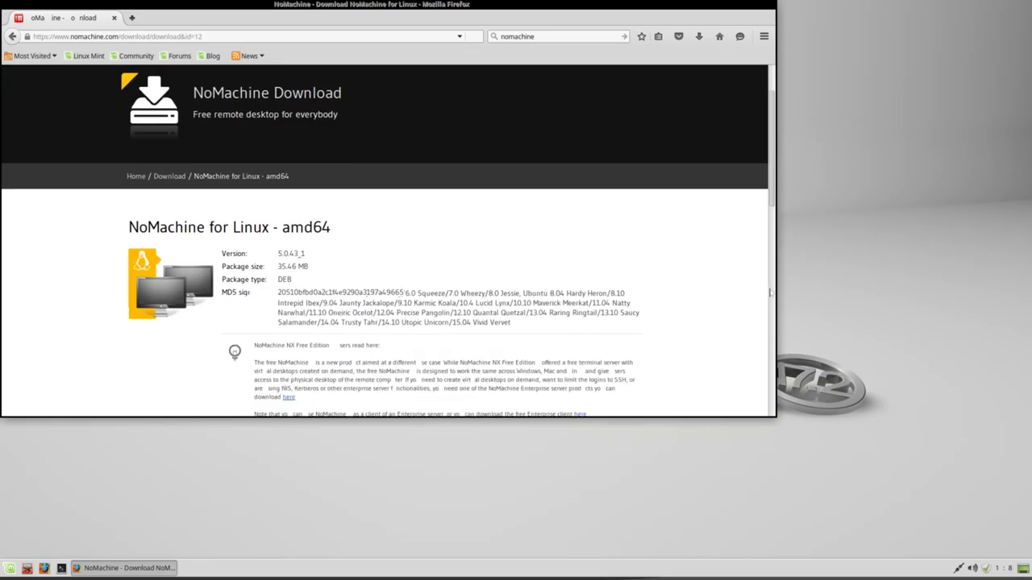
pyautogui.scroll(-5, 770, 292)
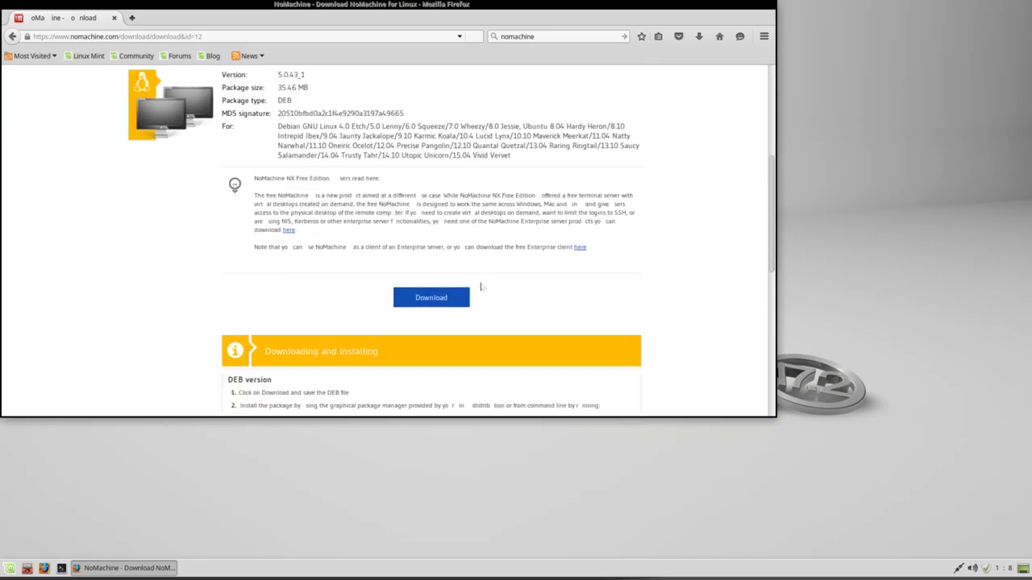
pyautogui.scroll(-2, 480, 287)
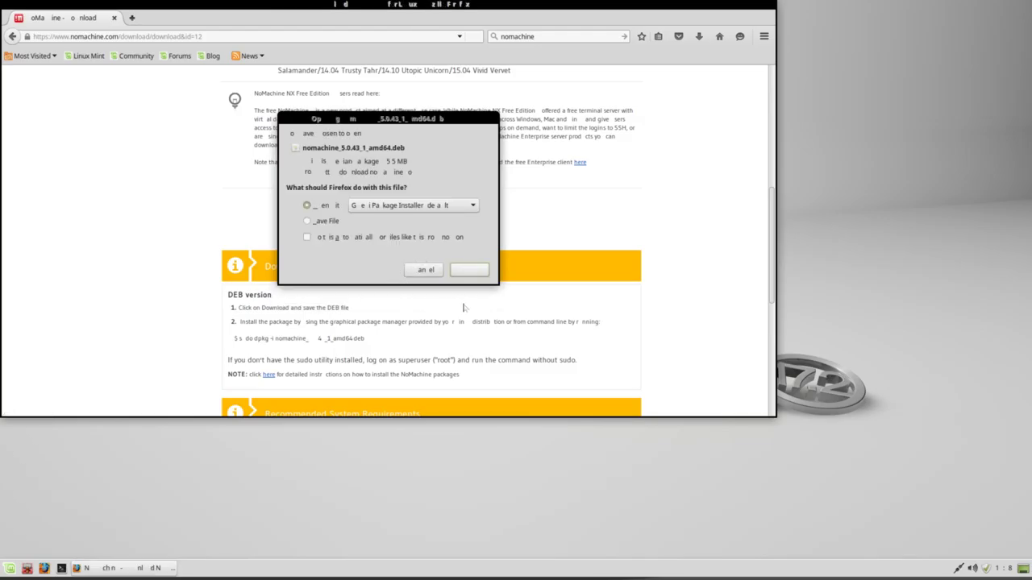
pyautogui.press('Return')
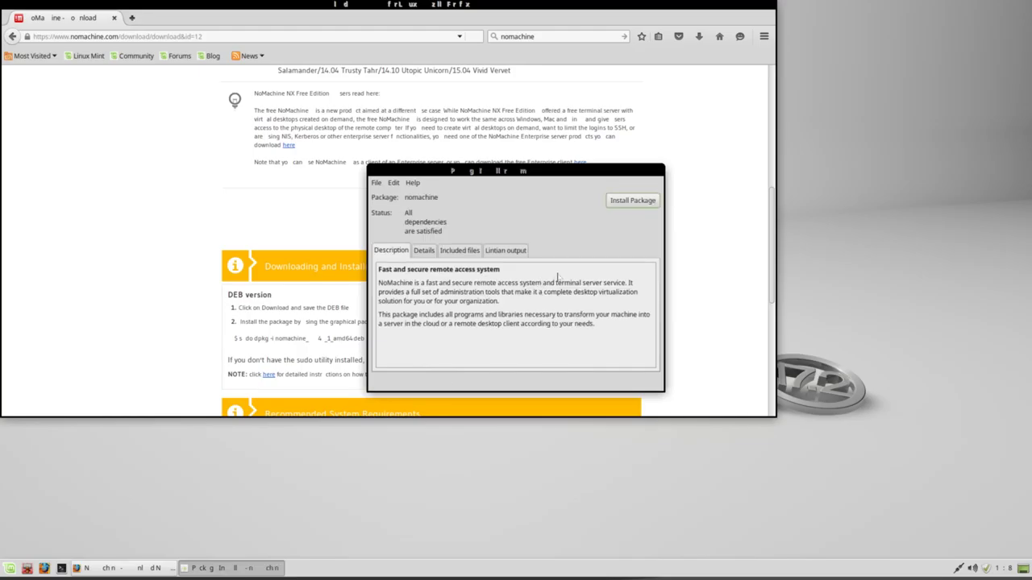
# Install the nomachine package, entering the administrator password to authorize it, and dismiss the finished installation dialog.
pyautogui.hotkey('alt', 'F4')
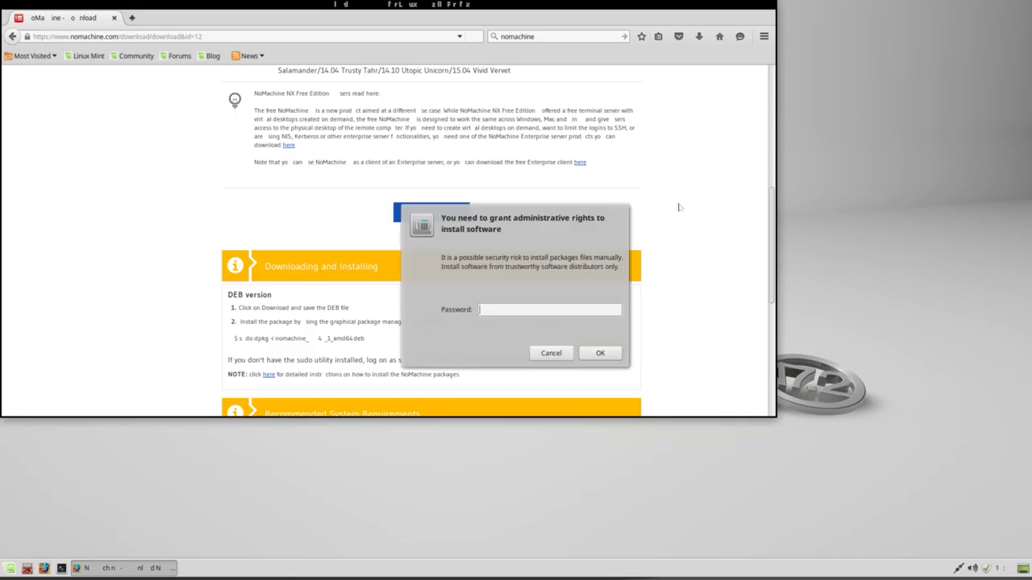
pyautogui.write('********')
pyautogui.press('Return')
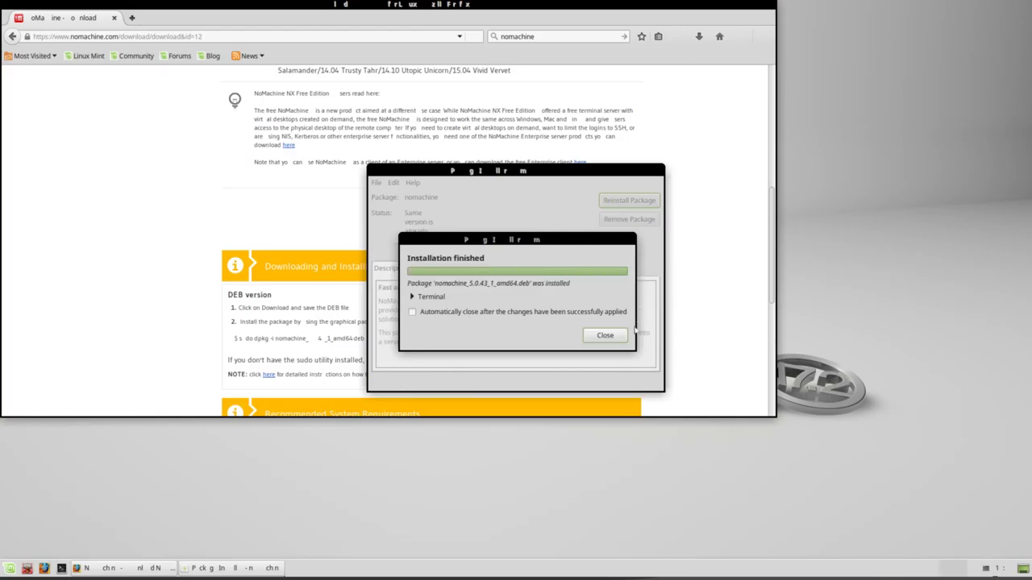
pyautogui.press('Return')
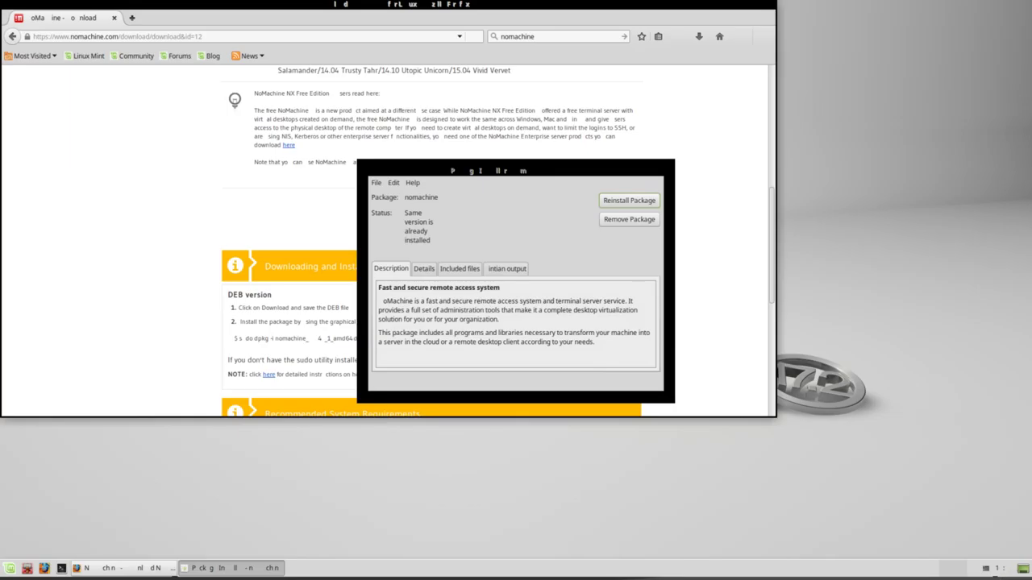
# View the options NoMachine offers from its system tray entry.
pyautogui.click(985, 568)
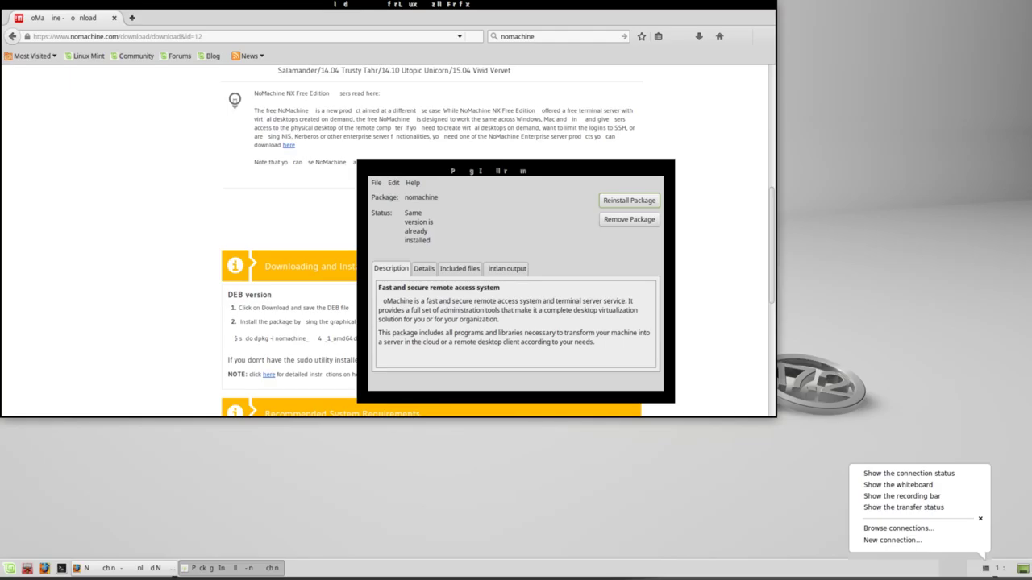
pyautogui.click(927, 295)
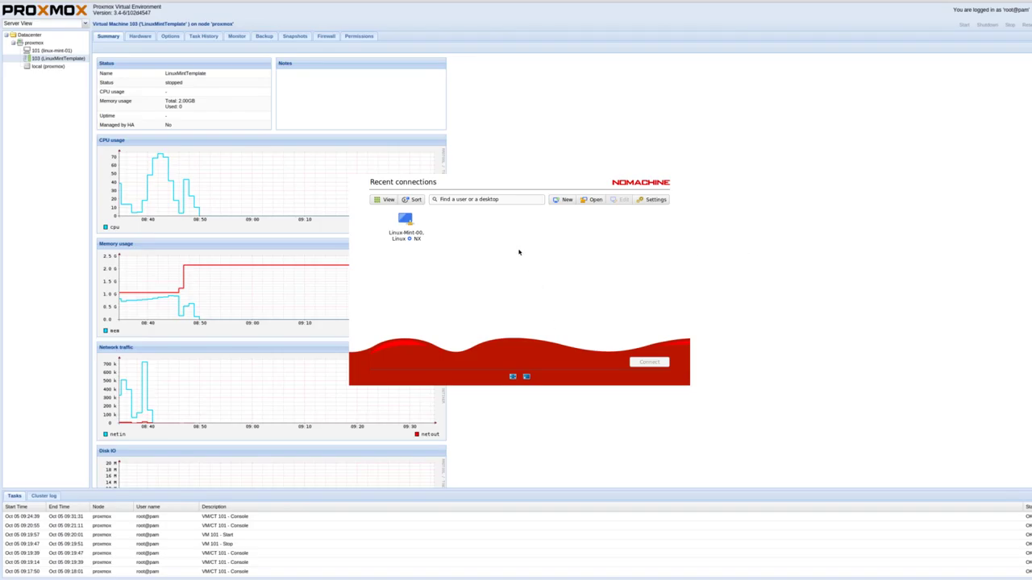
# Connect to the Linux-Mint-00 computer in NoMachine and accept the host's certificate.
pyautogui.click(409, 229)
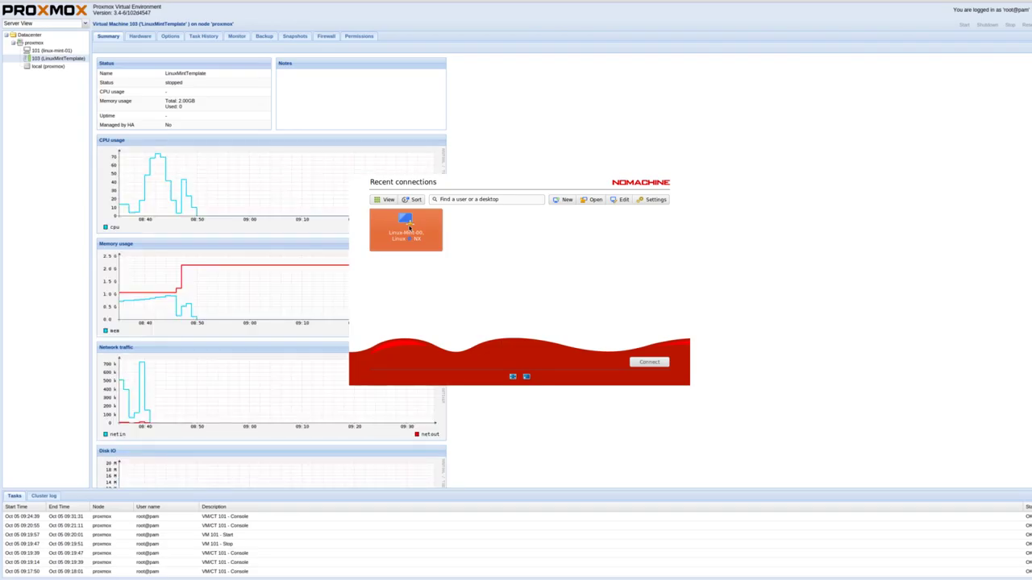
pyautogui.click(649, 362)
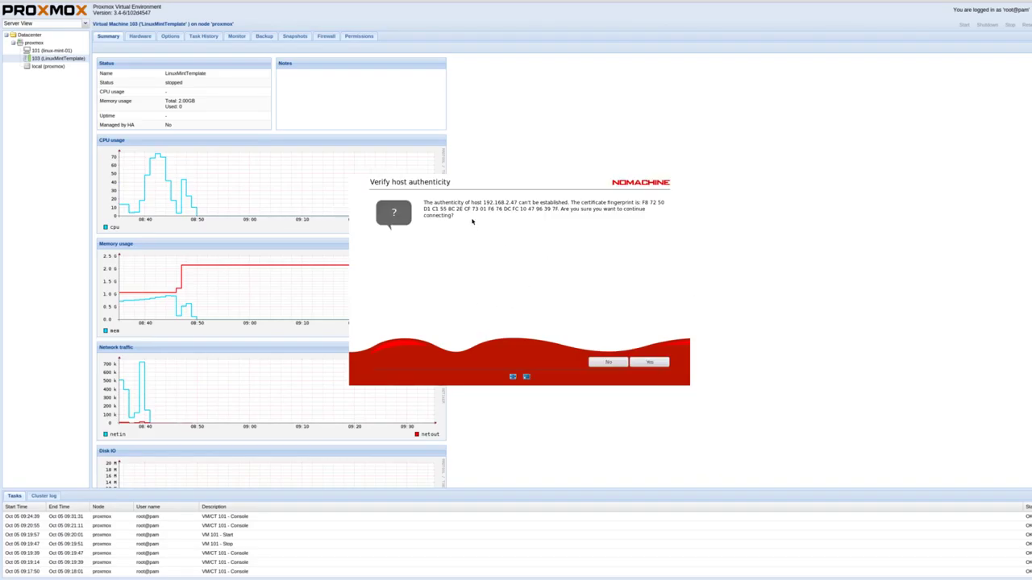
pyautogui.click(653, 362)
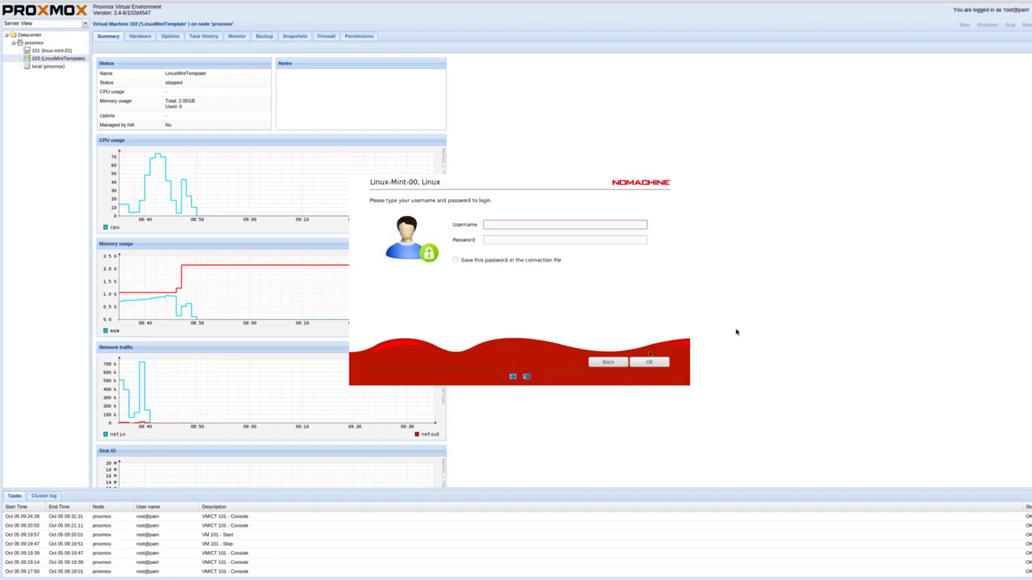
# Log in to Linux-Mint-00 with the account username and password, saving the password in the connection file.
pyautogui.click(595, 240)
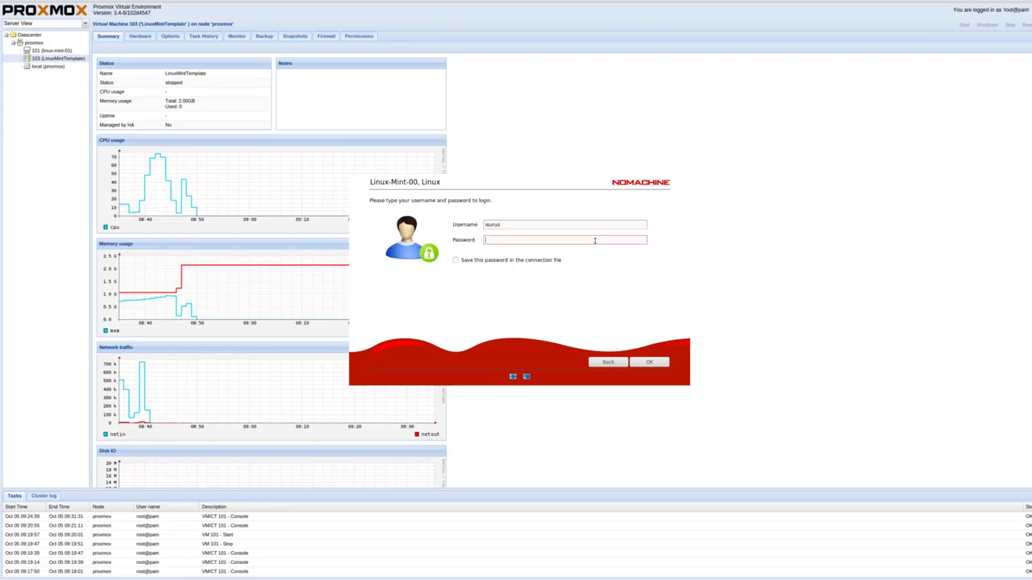
pyautogui.write('*******')
pyautogui.click(457, 260)
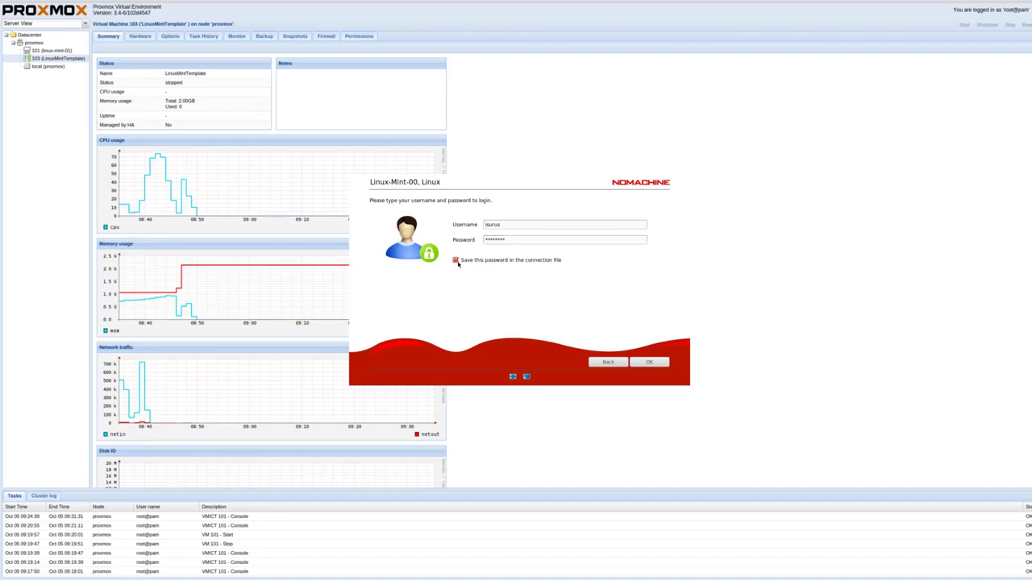
pyautogui.click(655, 362)
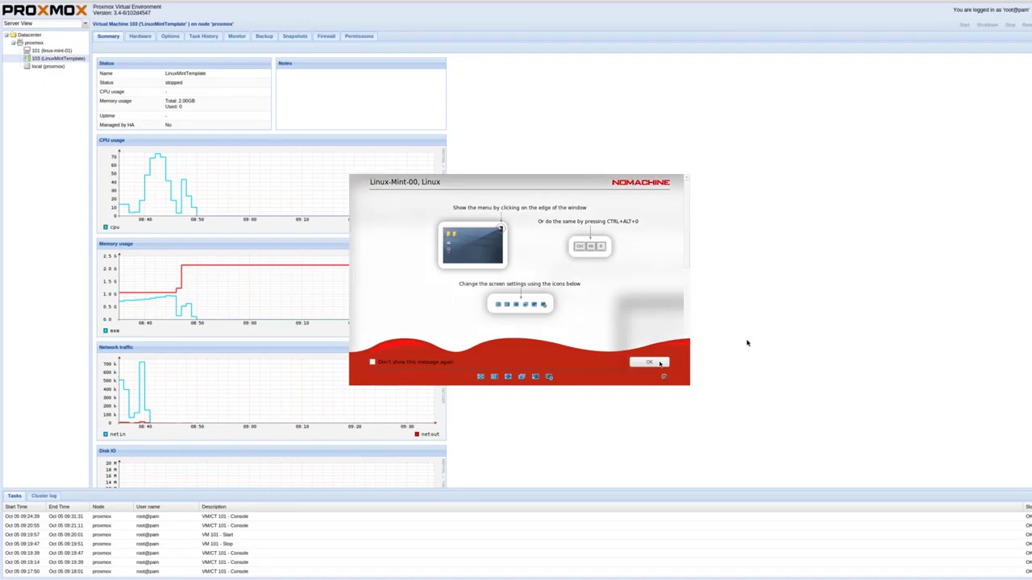
# Accept the NoMachine introduction pages, keeping the full-screen menu panel and audio muted on the server.
pyautogui.click(655, 362)
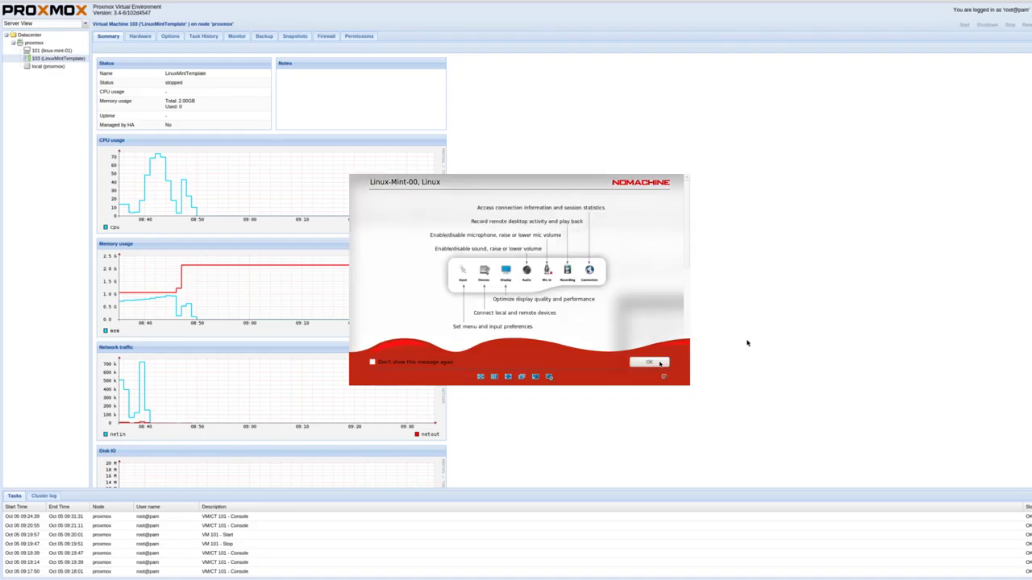
pyautogui.click(659, 363)
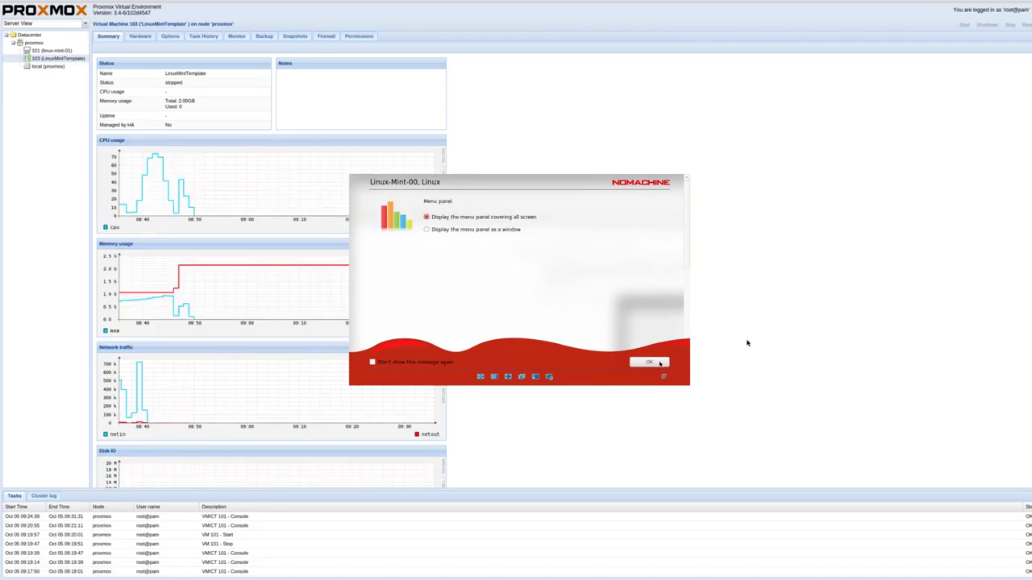
pyautogui.click(659, 363)
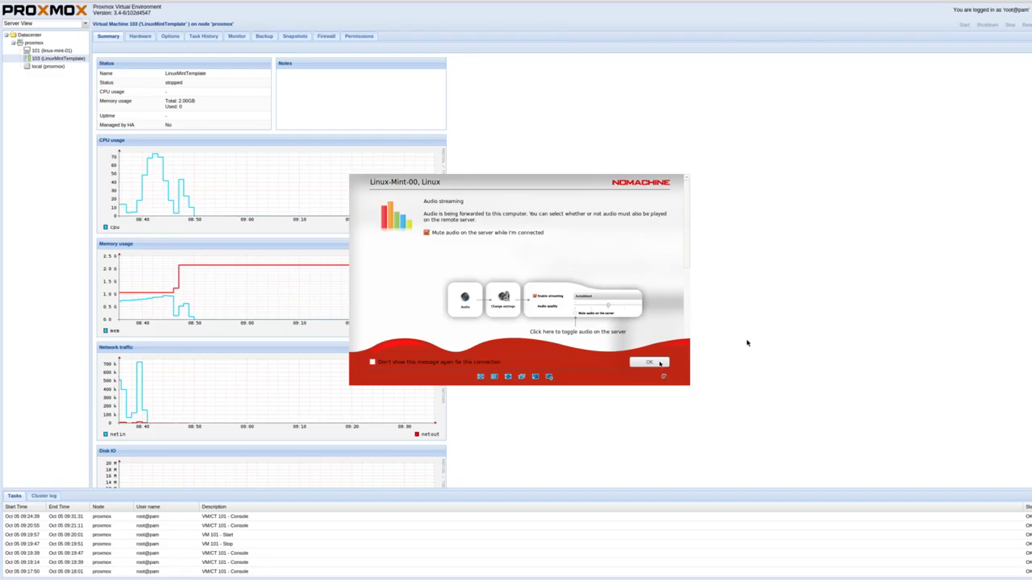
pyautogui.click(660, 362)
pyautogui.click(659, 363)
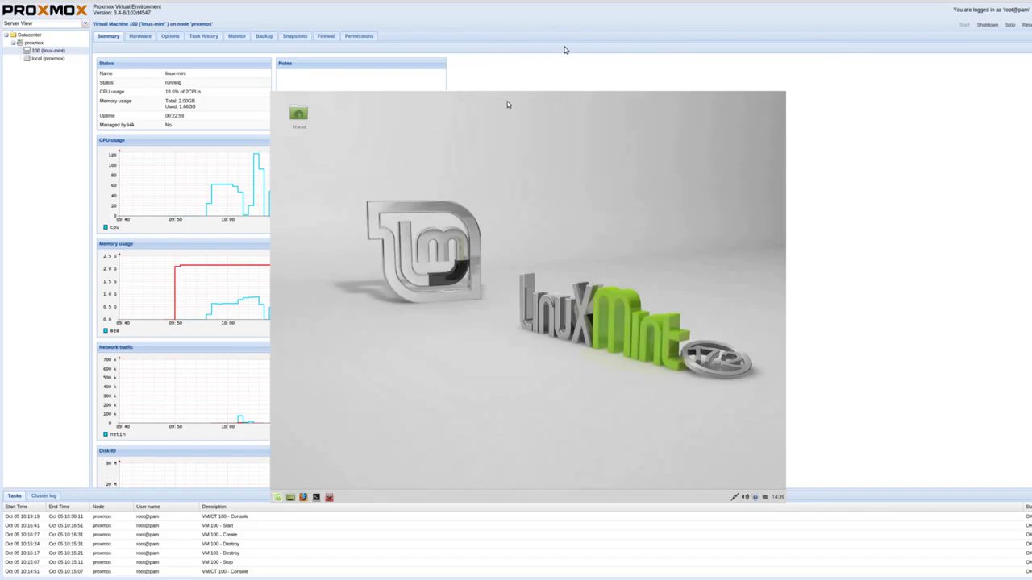
# In the NoMachine display settings, set quality to maximum and resolution to 1280x800, and return to the remote desktop.
pyautogui.click(780, 97)
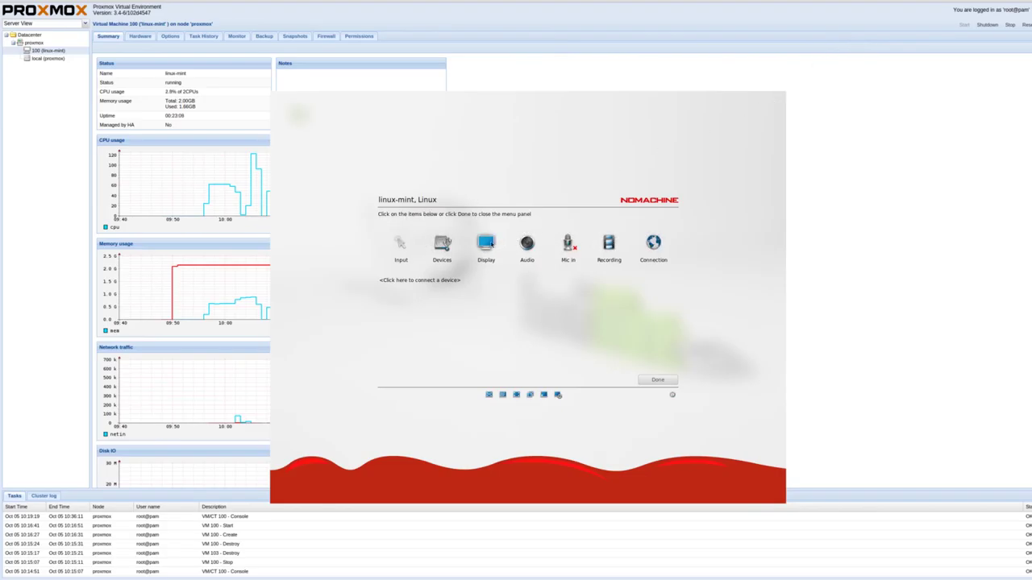
pyautogui.click(486, 245)
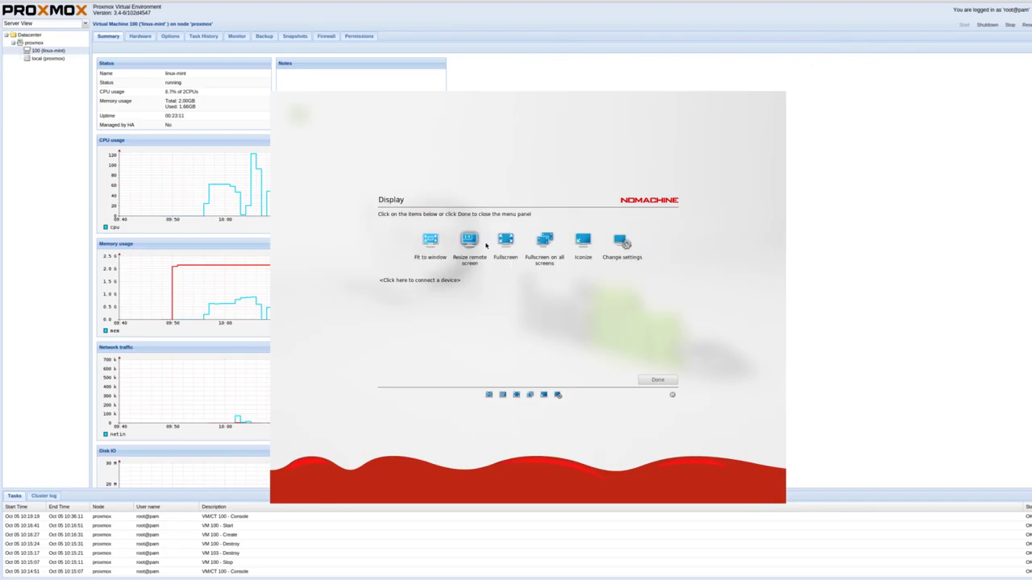
pyautogui.click(621, 242)
pyautogui.moveTo(546, 234); pyautogui.dragTo(619, 264)
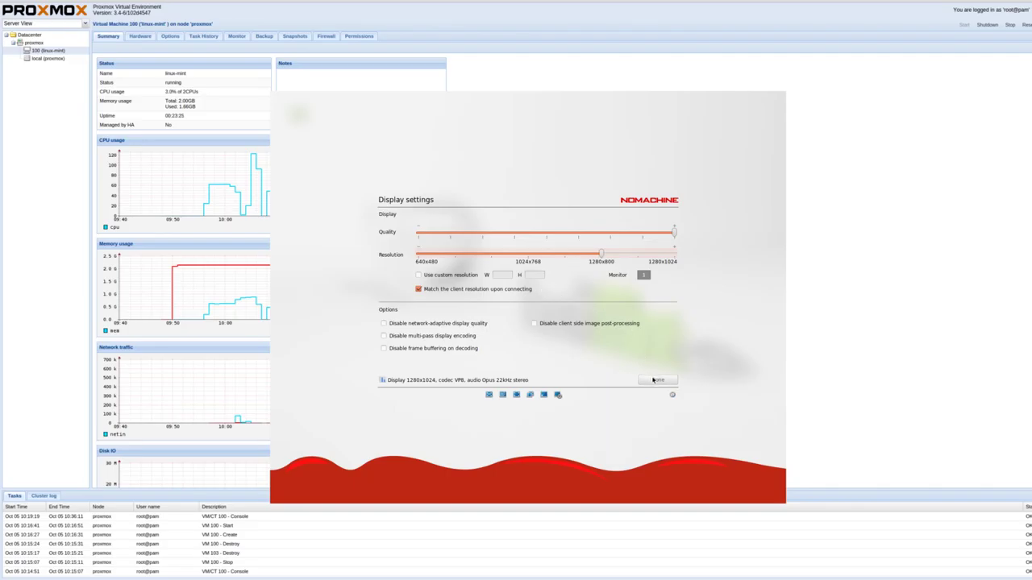
pyautogui.click(654, 380)
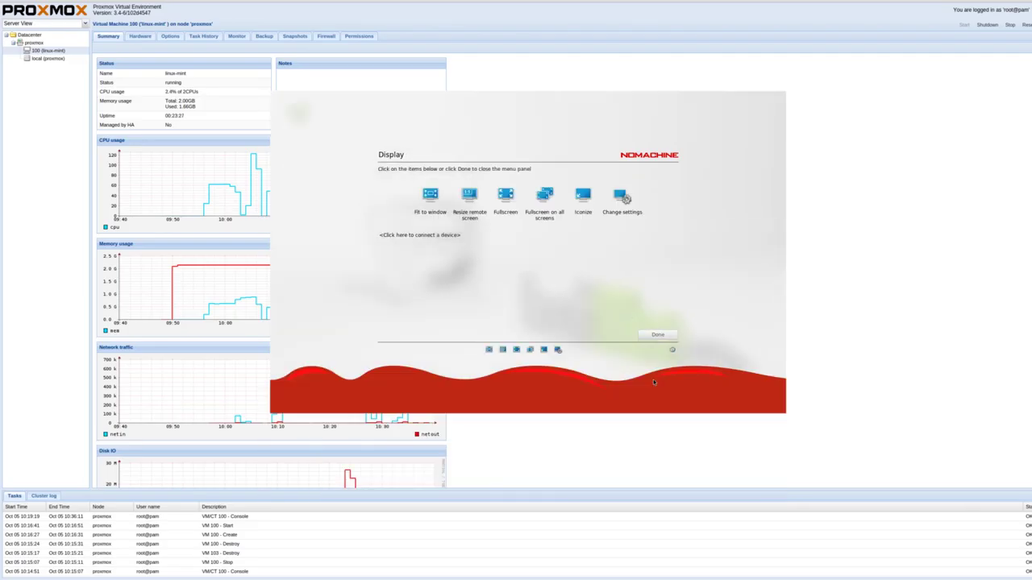
pyautogui.click(658, 336)
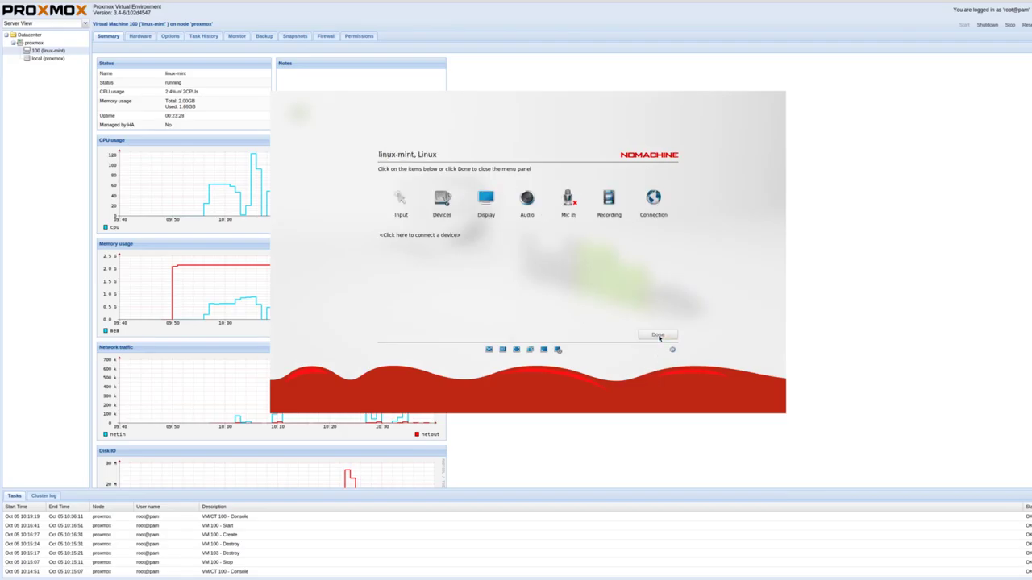
pyautogui.click(659, 336)
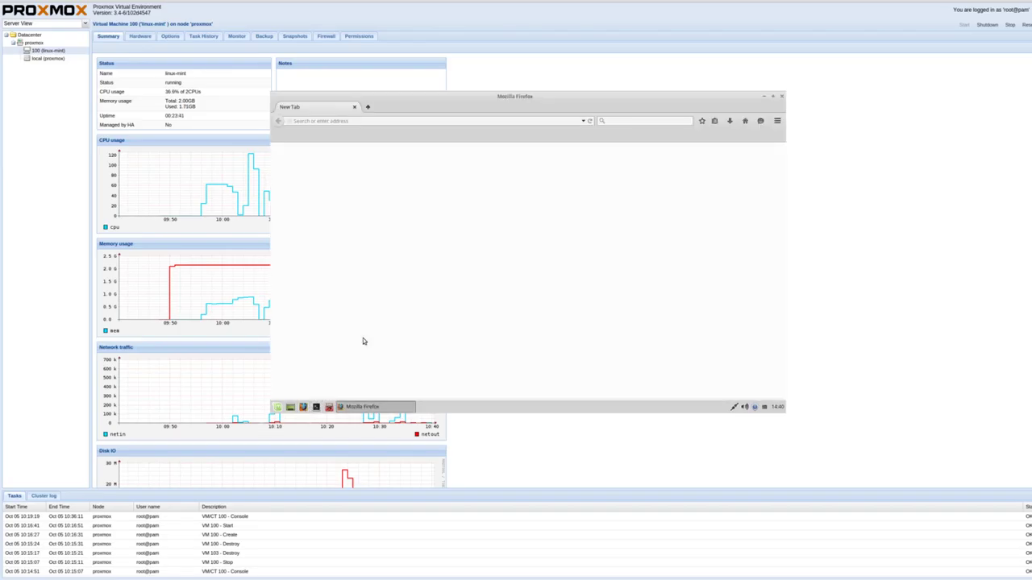
# Load youtube.com in Firefox on the remote Linux Mint desktop.
pyautogui.scroll(-5, 398, 295)
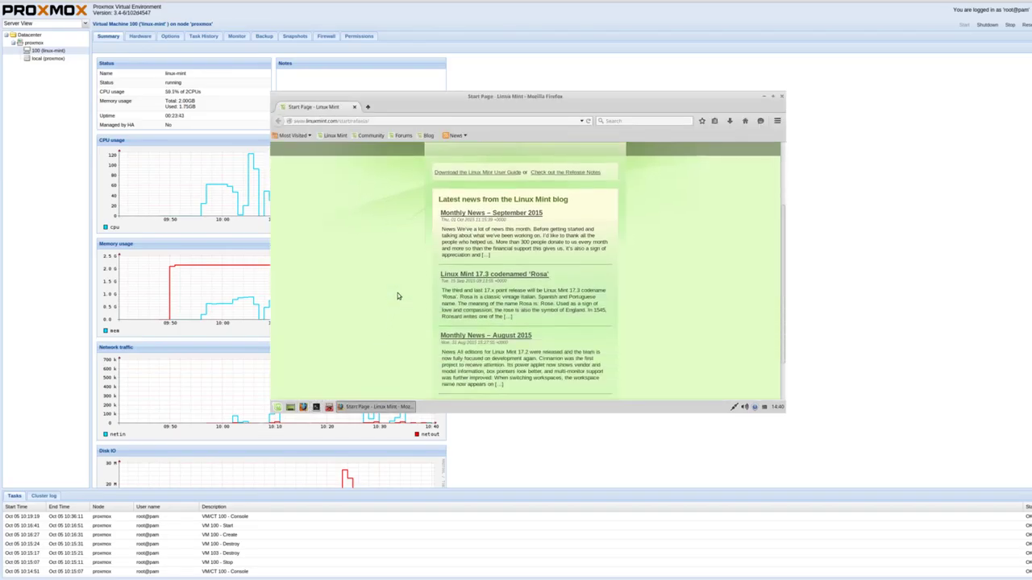
pyautogui.scroll(5, 399, 288)
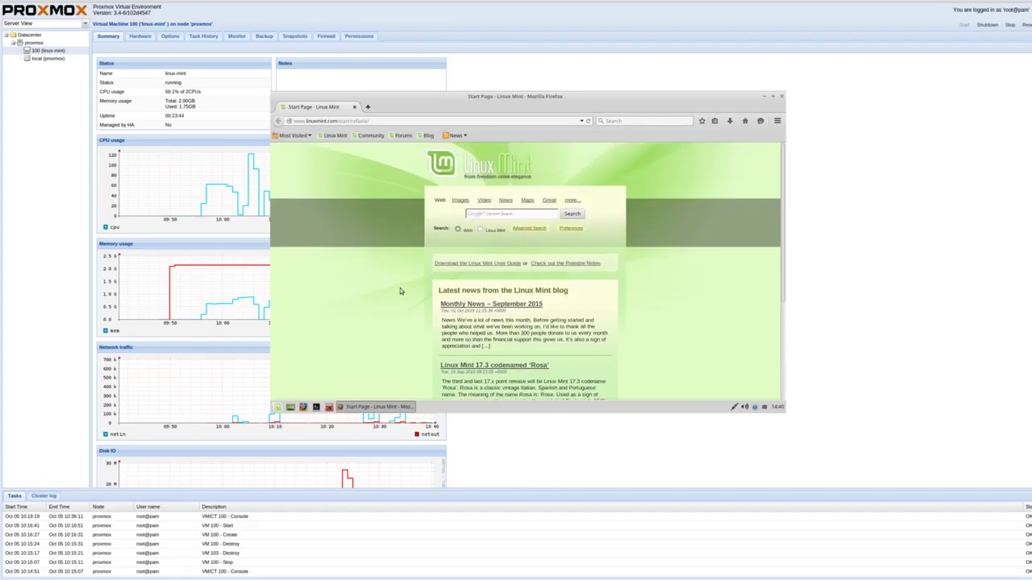
pyautogui.click(431, 121)
pyautogui.hotkey('ctrl', 'a')
pyautogui.write('youtube.c')
pyautogui.press('BackSpace')
pyautogui.write('om')
pyautogui.press('Return')
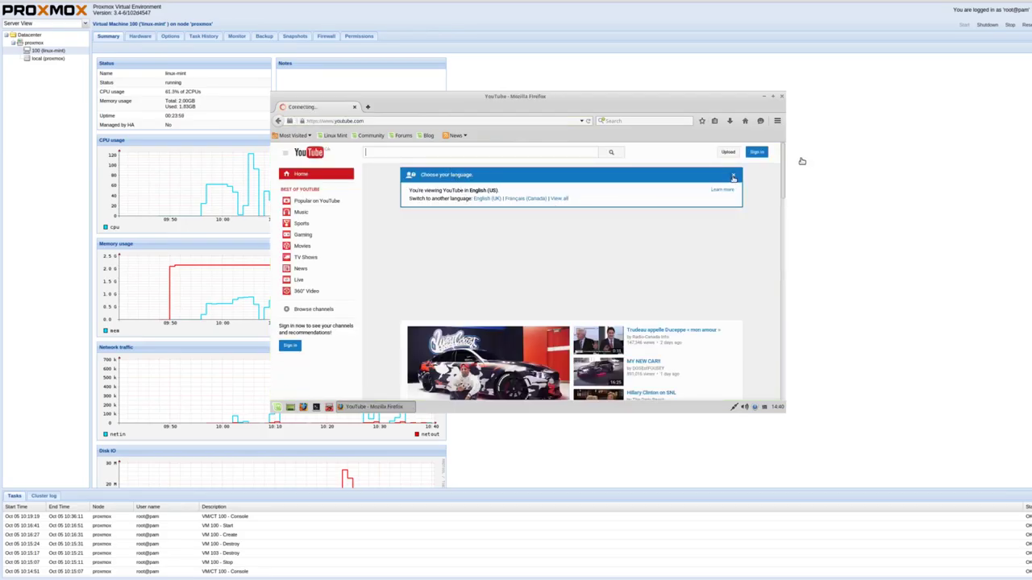
# Dismiss the language notice on the YouTube home page and browse through its recommended videos.
pyautogui.click(733, 176)
pyautogui.scroll(-3, 705, 237)
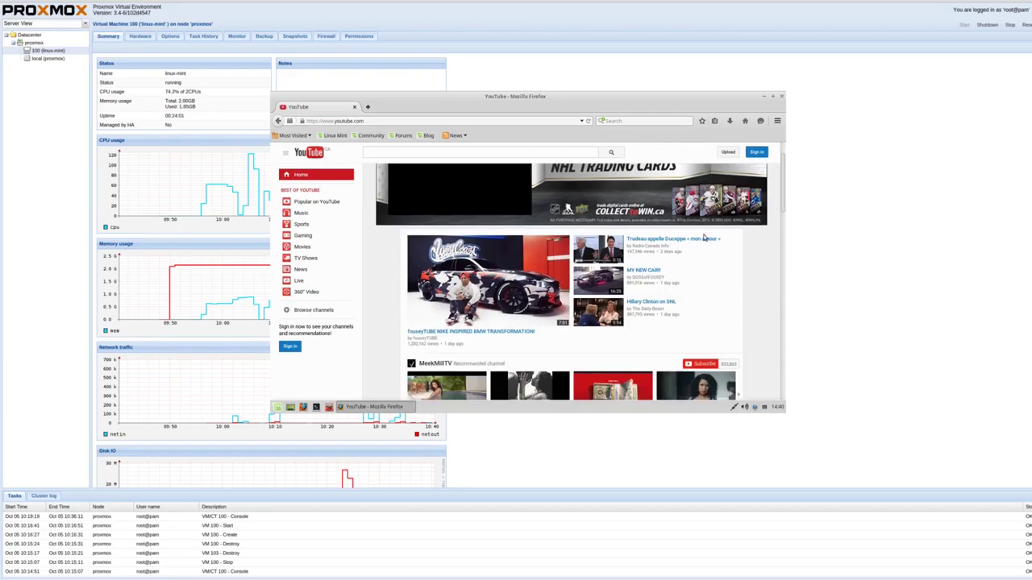
pyautogui.scroll(-2, 704, 237)
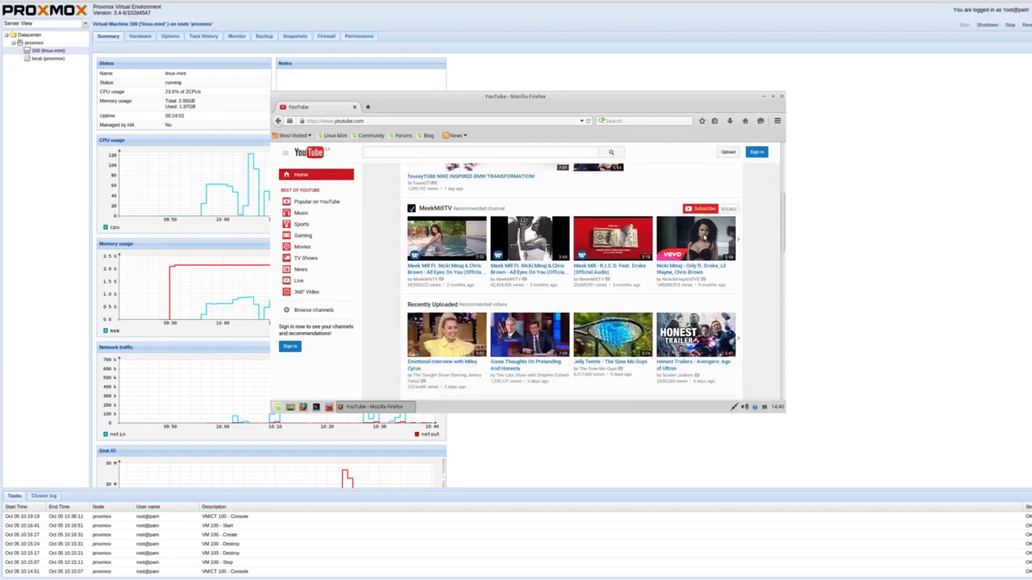
pyautogui.scroll(-4, 704, 237)
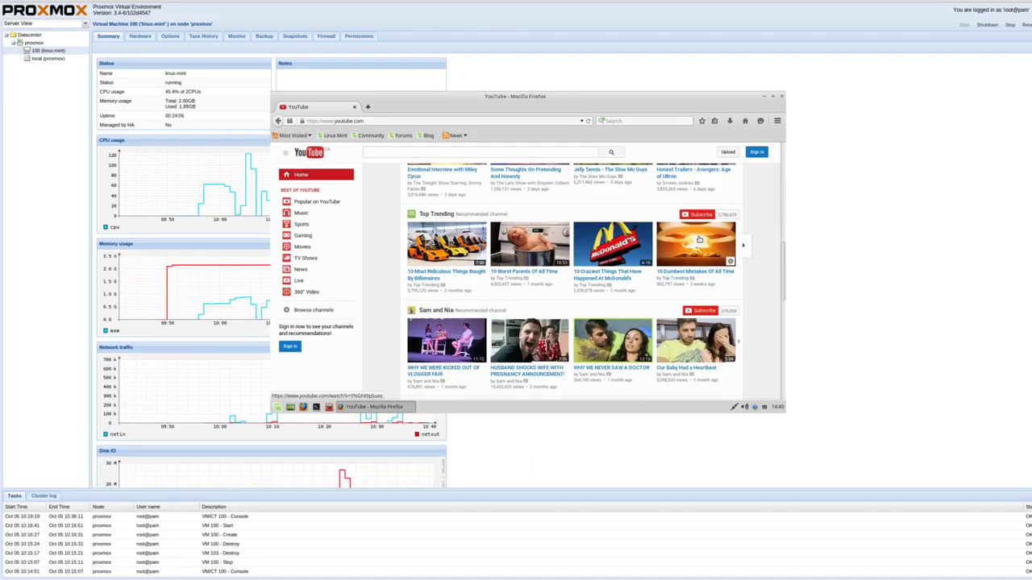
pyautogui.scroll(7, 701, 239)
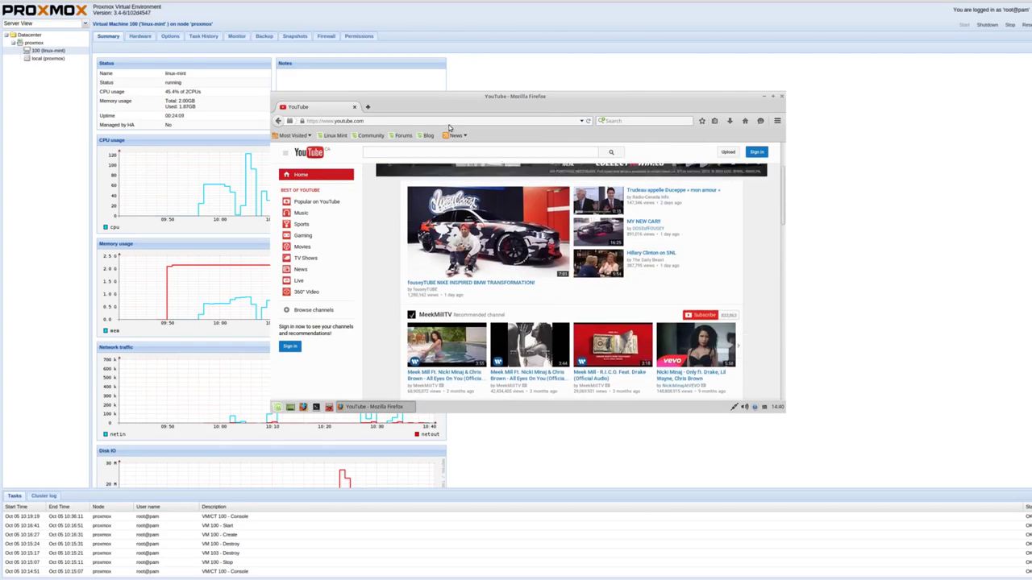
# Search YouTube for "teksyndicate".
pyautogui.click(461, 152)
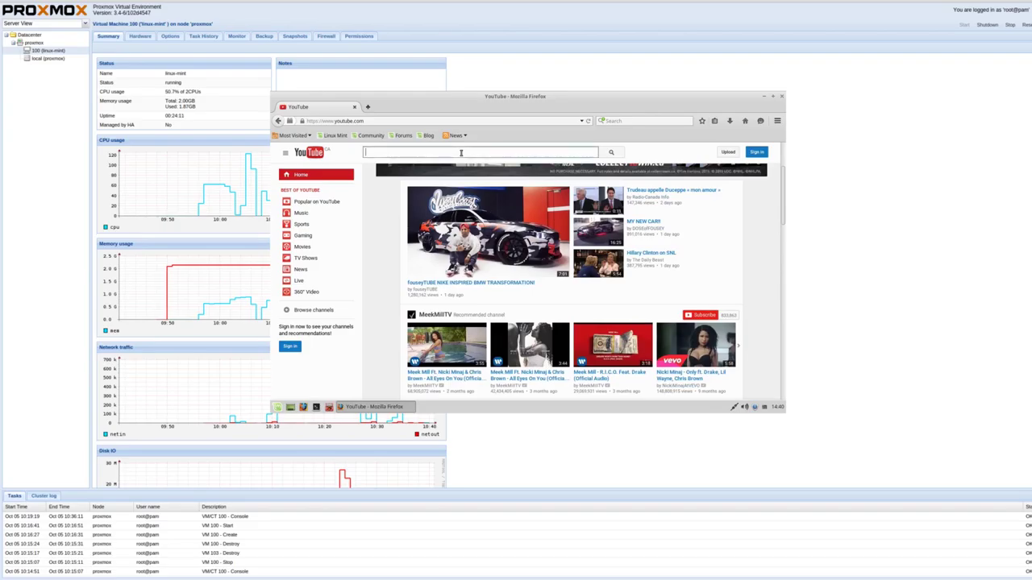
pyautogui.write('teksyndica')
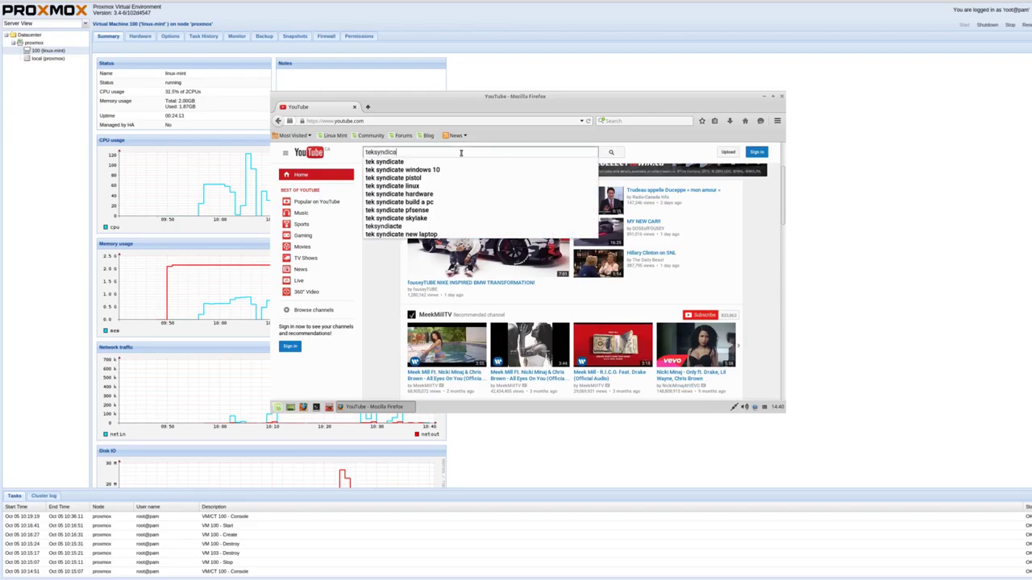
pyautogui.write('te')
pyautogui.press('Return')
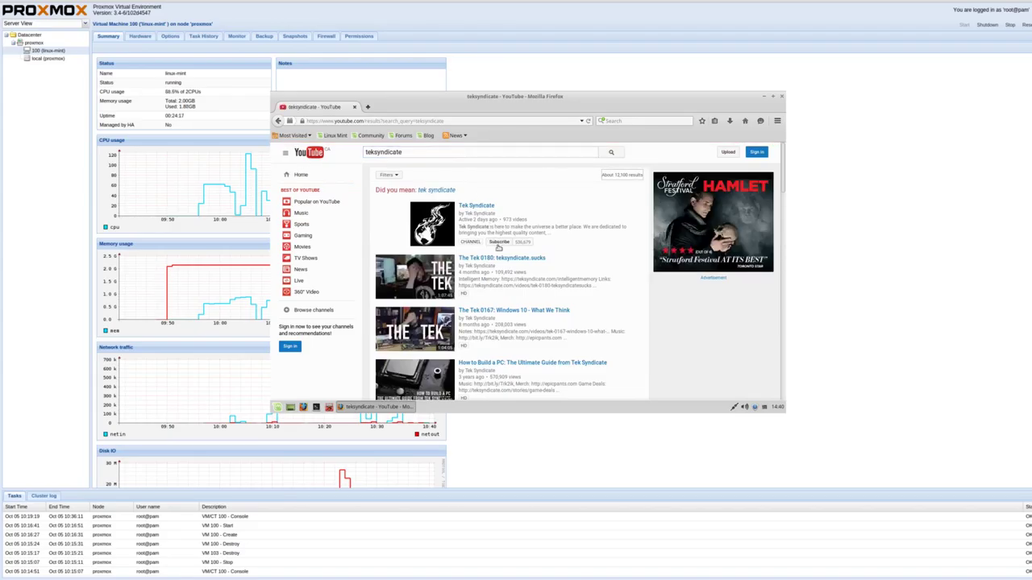
# Play "How to Build a PC: The Ultimate Guide from Tek Syndicate", skipping the advertisement and choosing the highest playback quality.
pyautogui.click(416, 369)
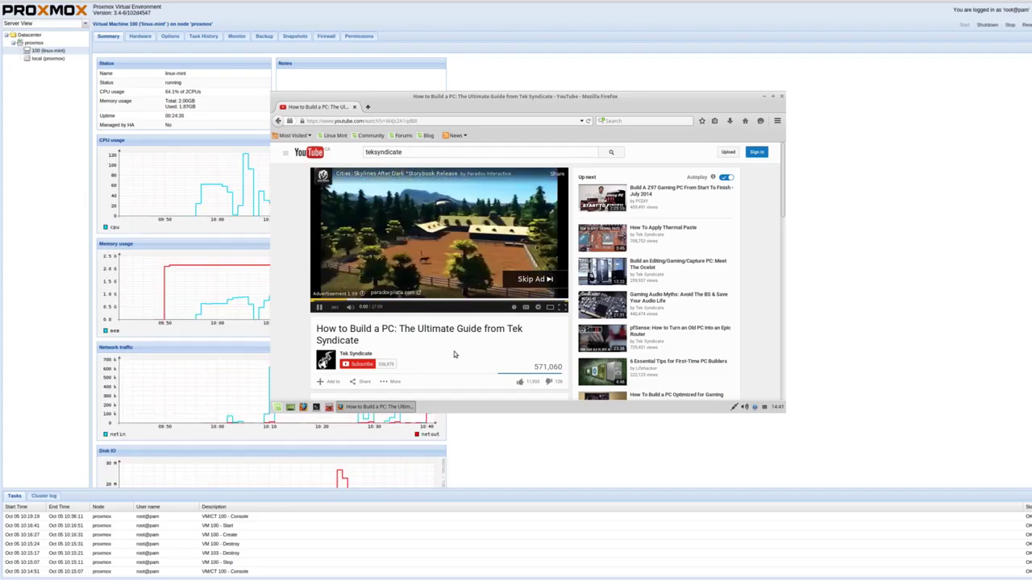
pyautogui.click(529, 279)
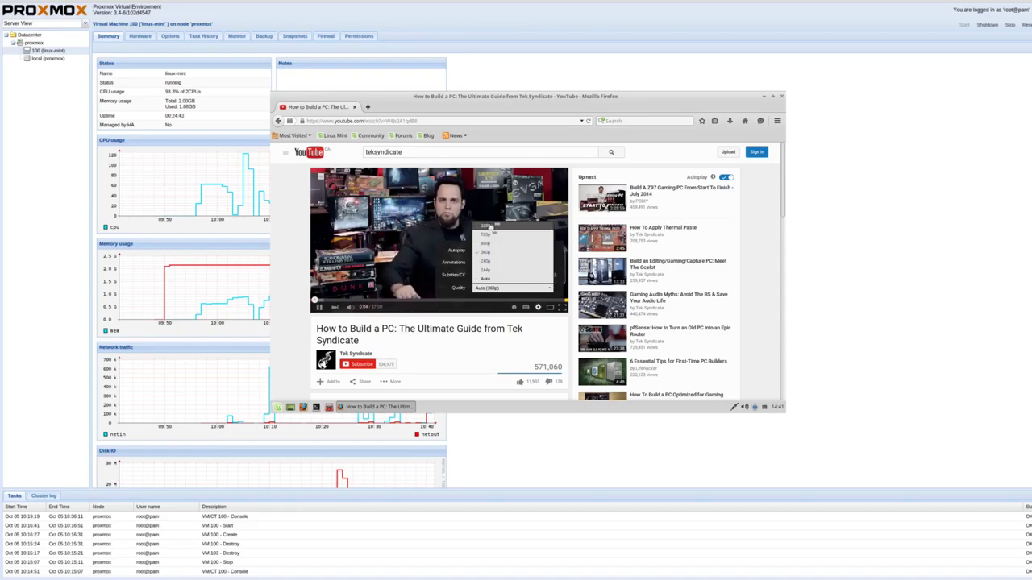
pyautogui.click(489, 227)
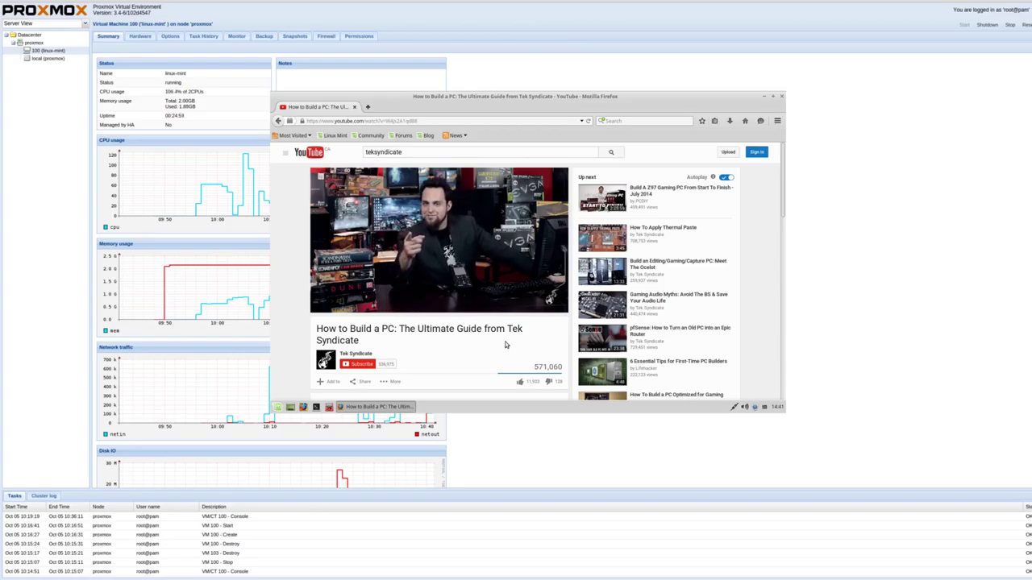
# Look through the comments and related videos below the PC-building guide and return to the player.
pyautogui.scroll(-5, 505, 344)
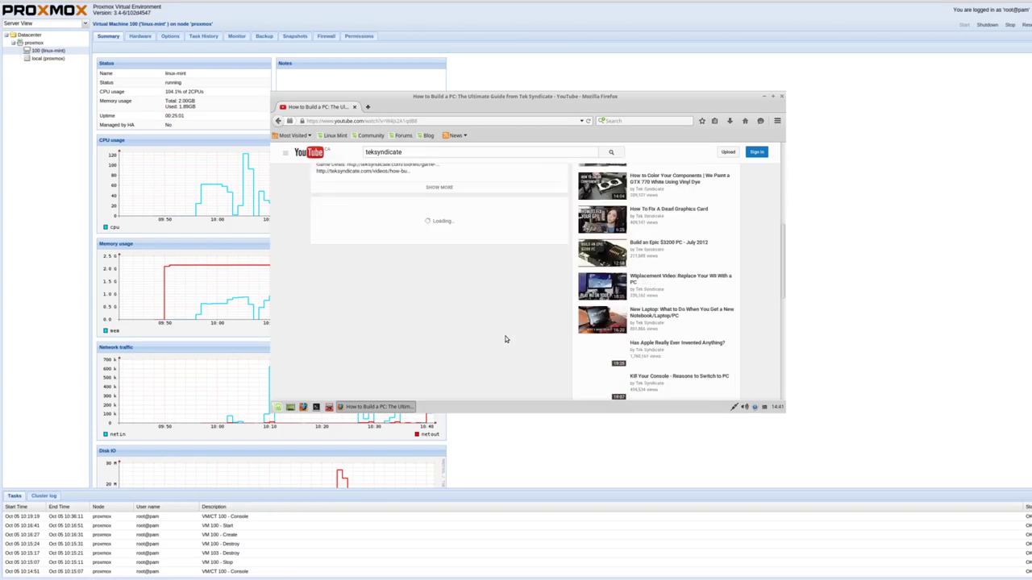
pyautogui.scroll(-3, 506, 340)
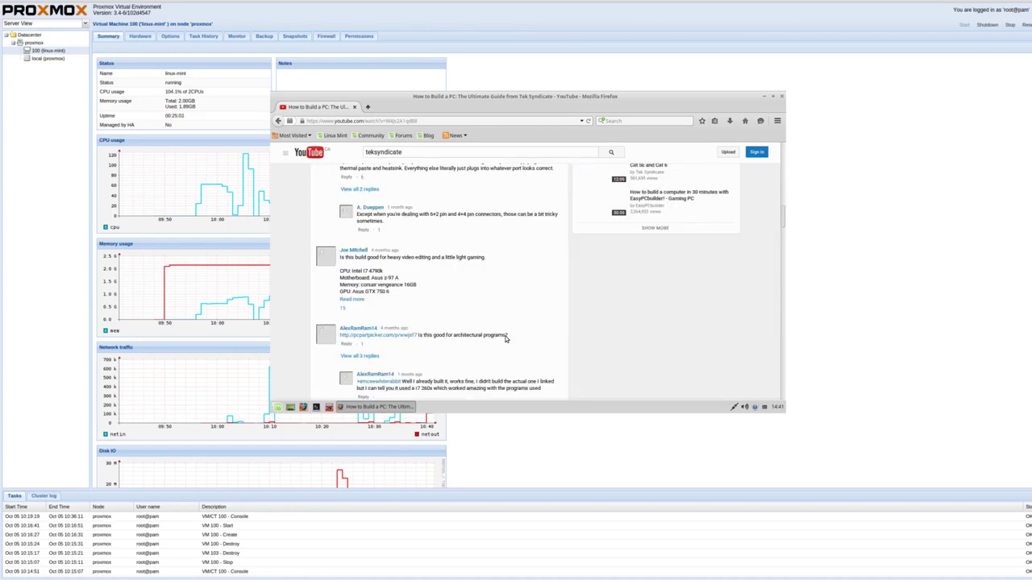
pyautogui.scroll(6, 505, 340)
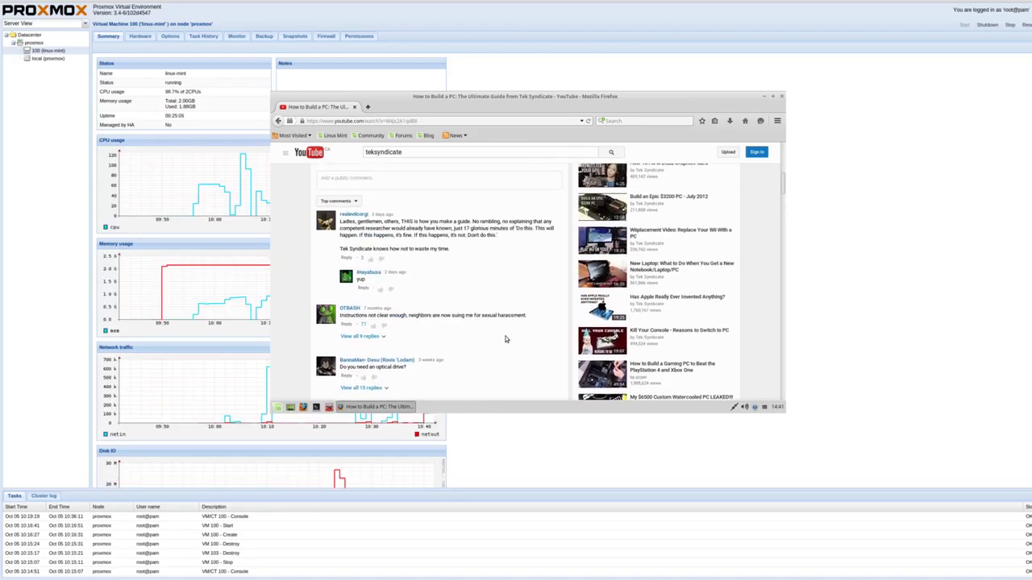
pyautogui.scroll(3, 505, 339)
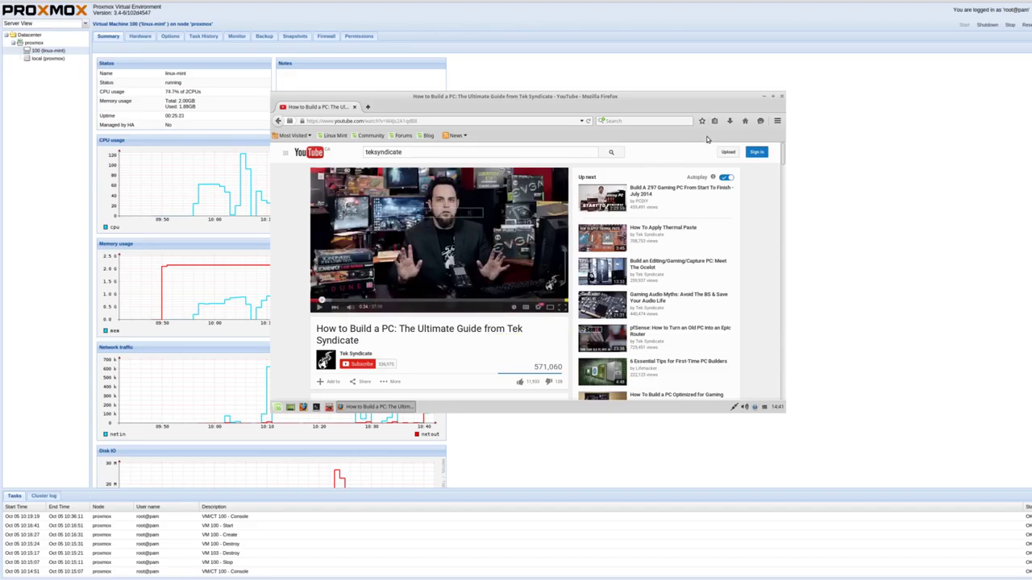
# Leave the NoMachine menu panel and close Firefox on the remote Linux Mint desktop.
pyautogui.click(783, 97)
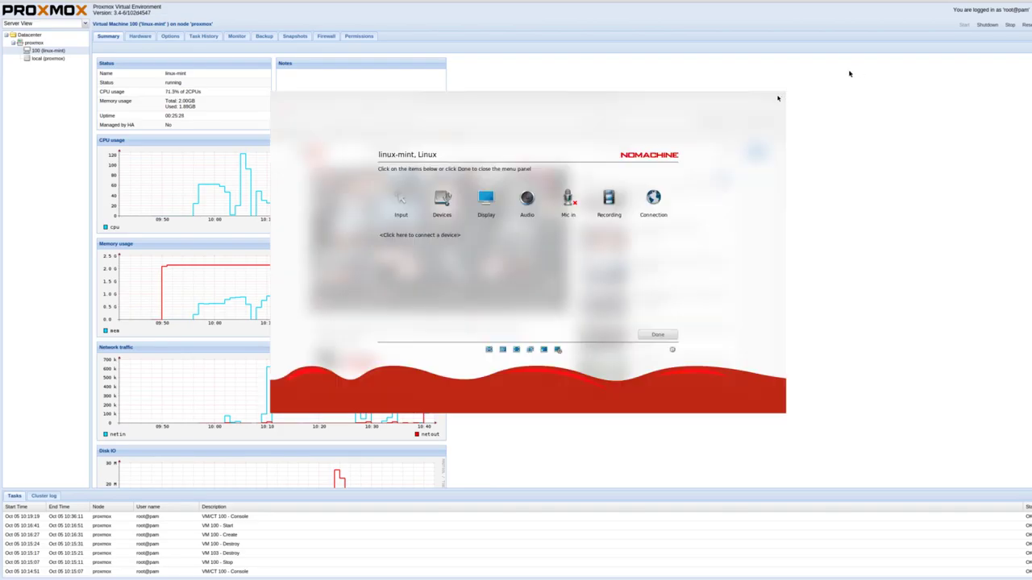
pyautogui.click(658, 334)
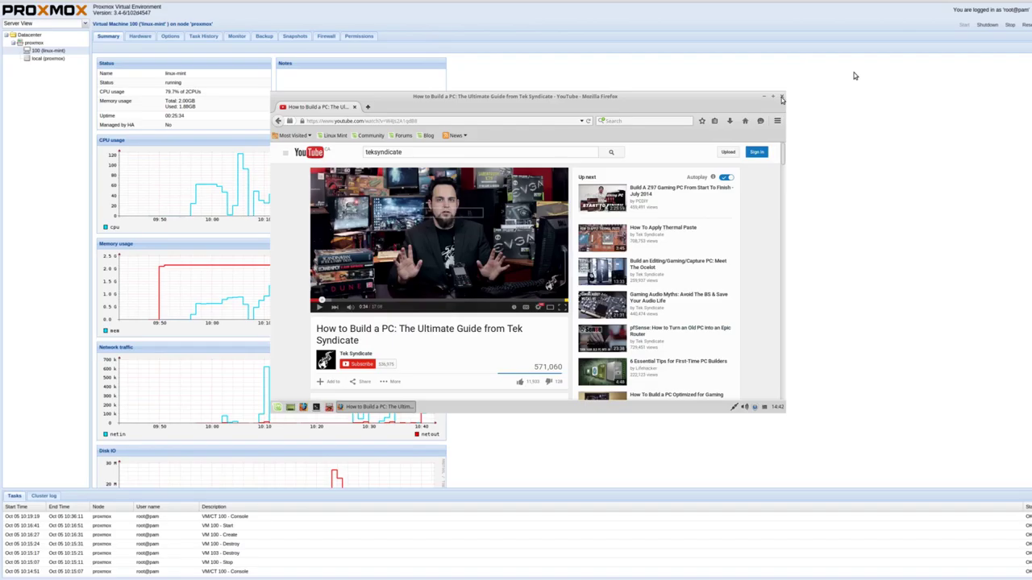
pyautogui.click(781, 97)
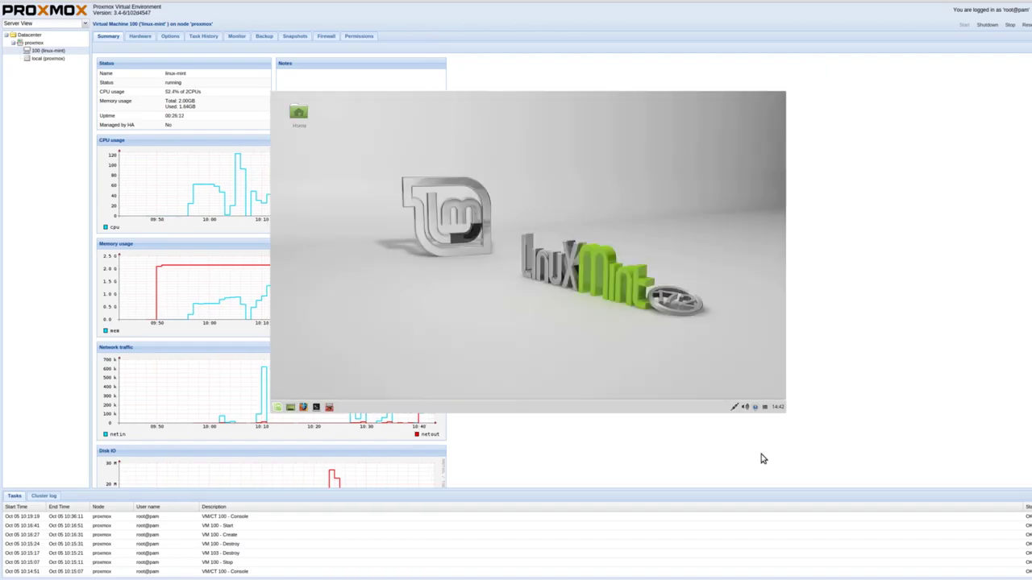